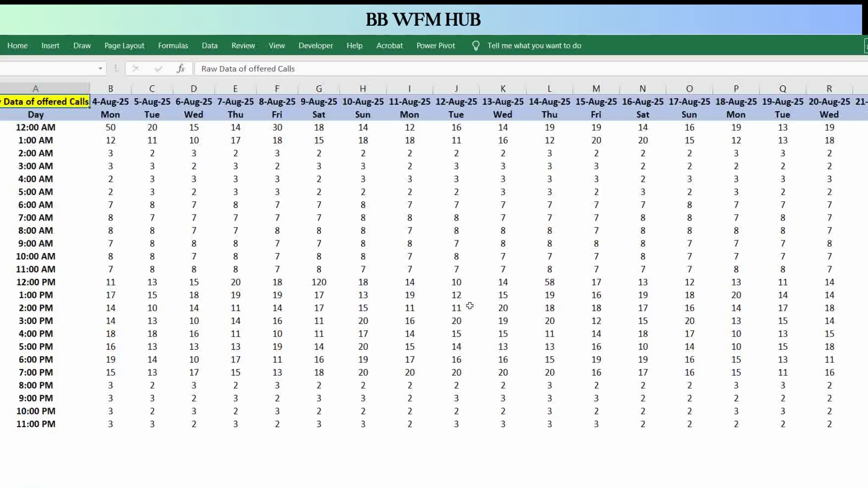
Step: Review the raw data table of hourly offered calls, from 12:00 AM to 11:00 PM across the August dates
scroll(469, 306, "right", 4)
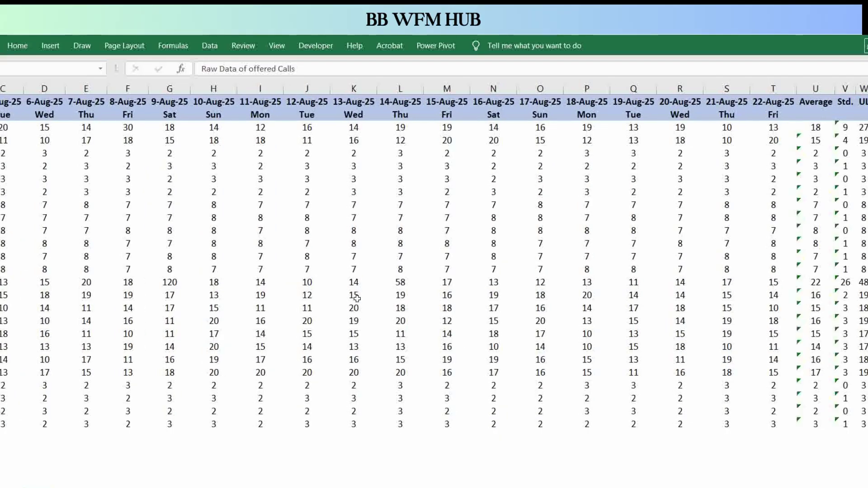
scroll(357, 298, "left", 4)
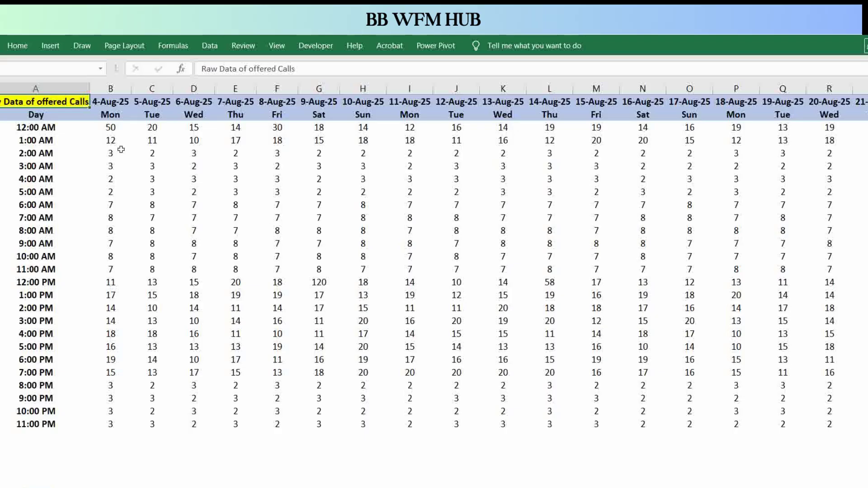
left_click(111, 128)
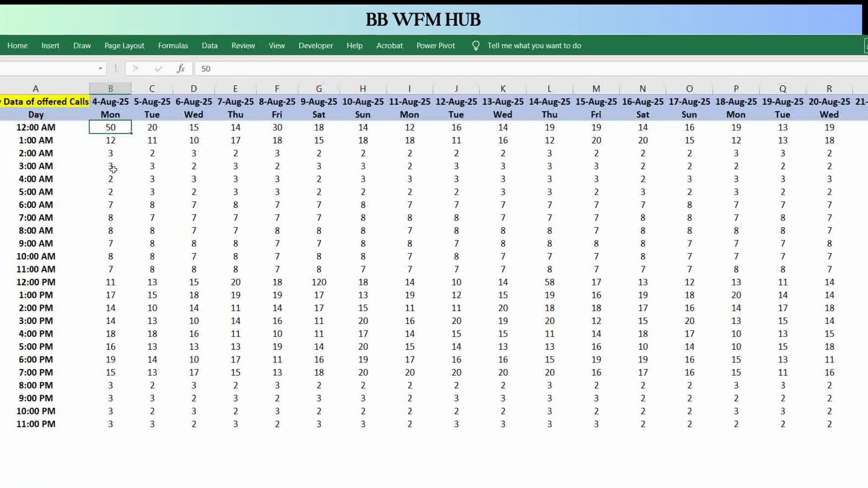
left_click(112, 154)
left_click_drag(112, 154, 111, 434)
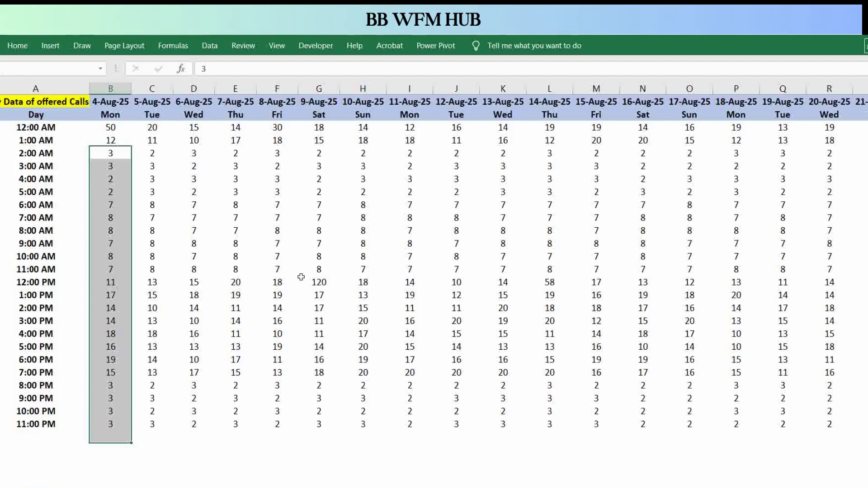
left_click(319, 186)
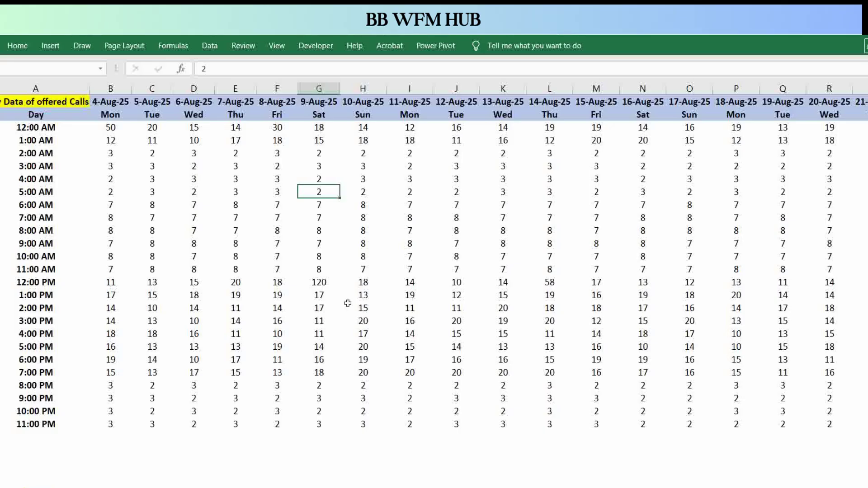
Step: Examine the Average, Std., UL and LL columns at the end of the raw offered-calls table
scroll(347, 303, "right", 3)
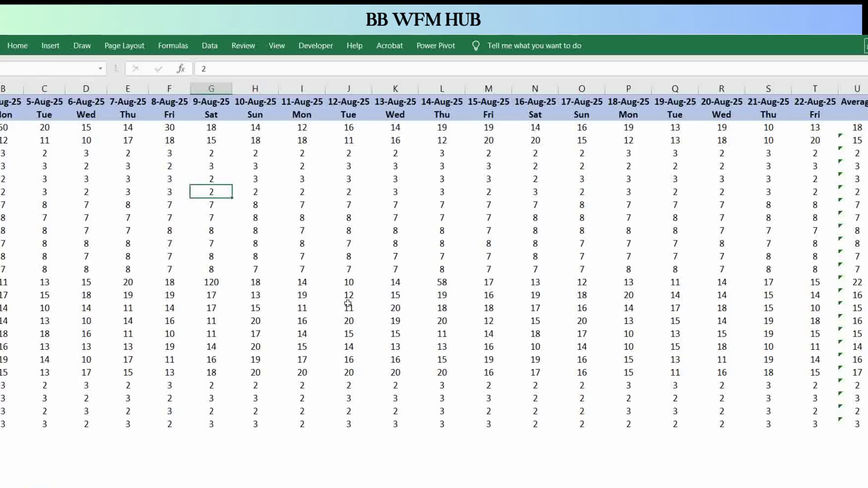
scroll(348, 303, "right", 1)
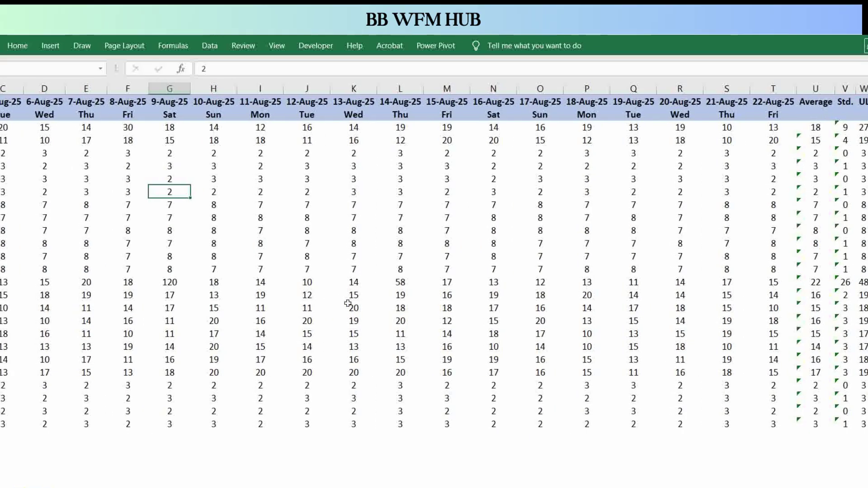
scroll(348, 304, "right", 3)
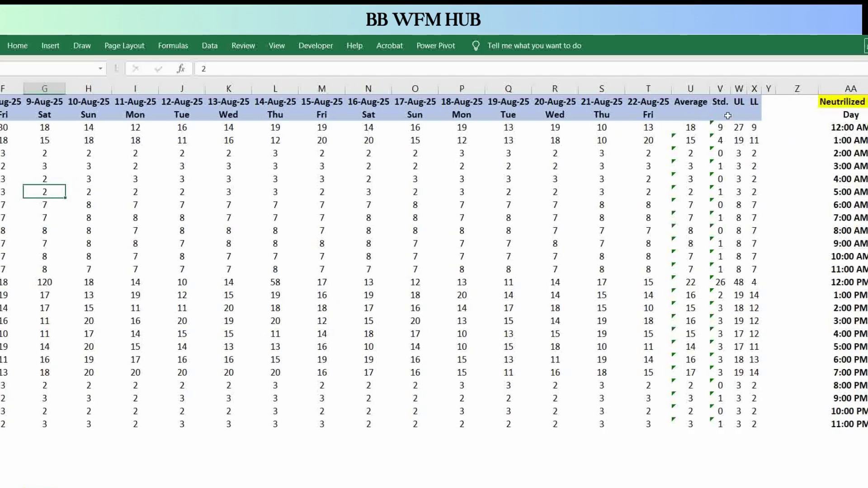
left_click(739, 102)
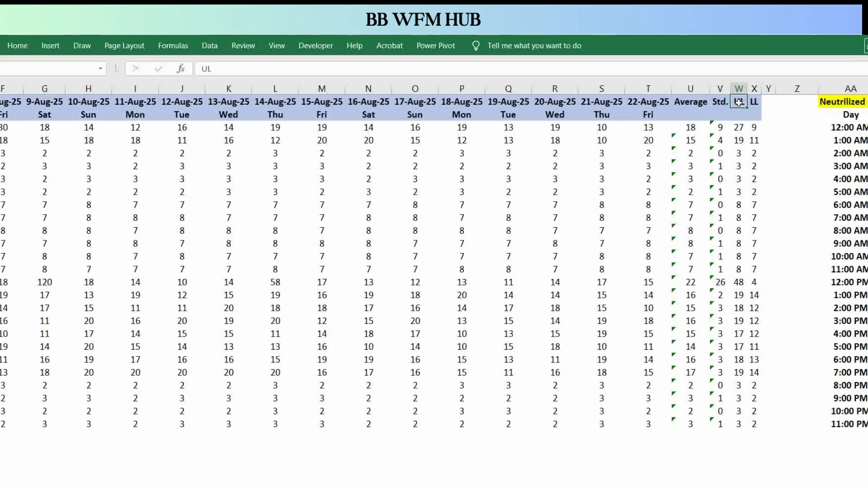
key("Right")
Step: Inspect the Neutrilized Vol table and the IF formula that caps its hourly values at the upper and lower limits
scroll(738, 103, "right", 10)
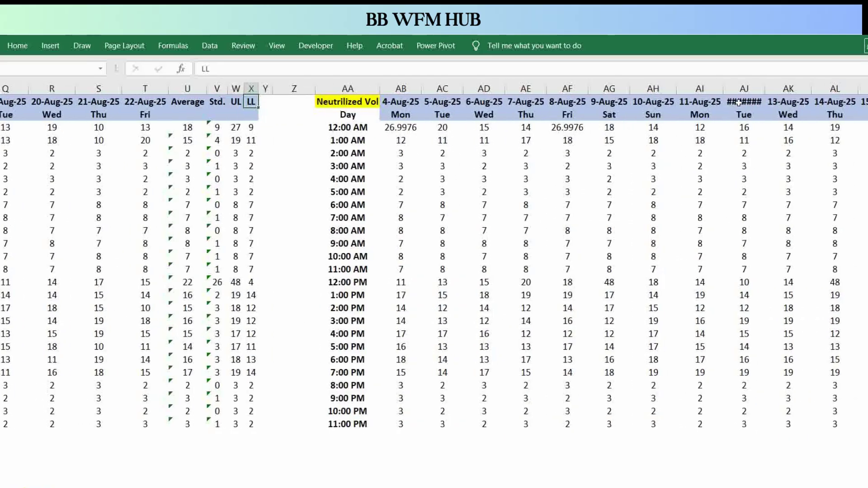
left_click(427, 137)
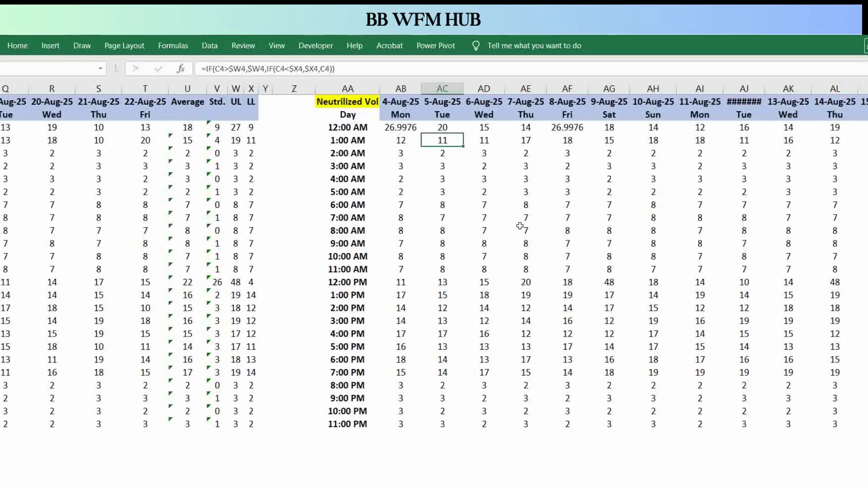
scroll(516, 221, "right", 3)
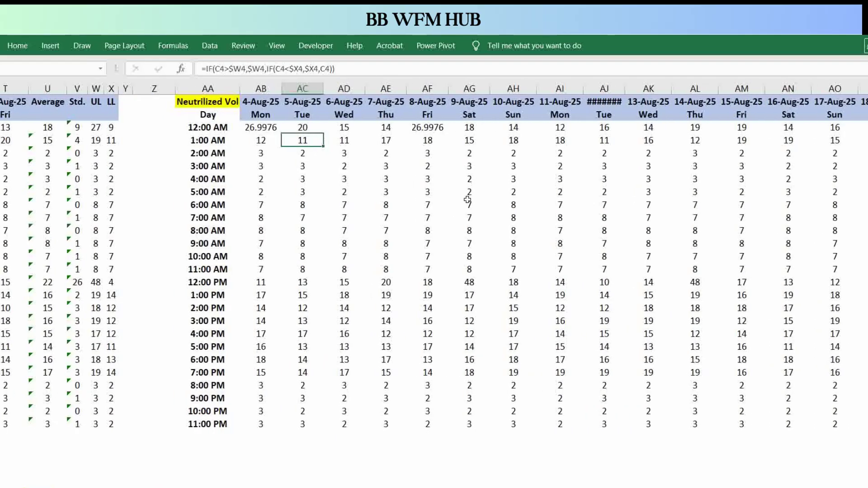
left_click(257, 129)
left_click_drag(258, 128, 568, 255)
scroll(568, 255, "right", 3)
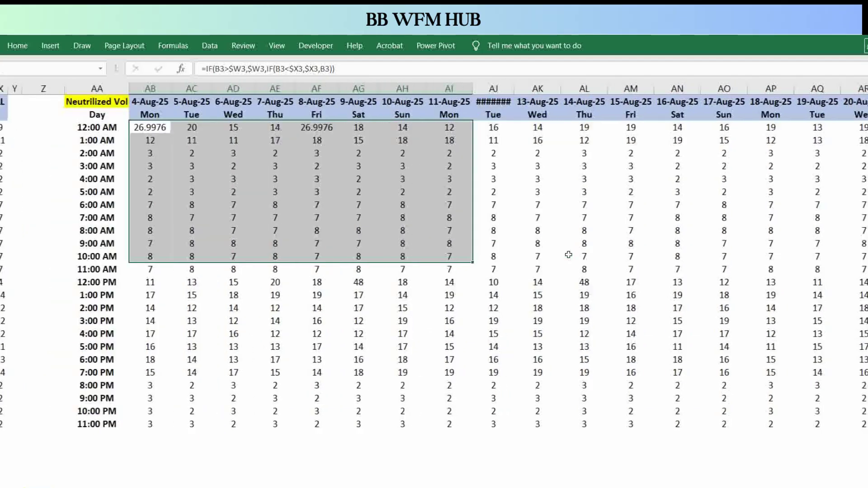
Step: Examine the AVERAGEIF formula for Monday's 12:00 AM value in the Arrival Pattern of offered calls table and trace its referenced ranges
scroll(568, 255, "right", 9)
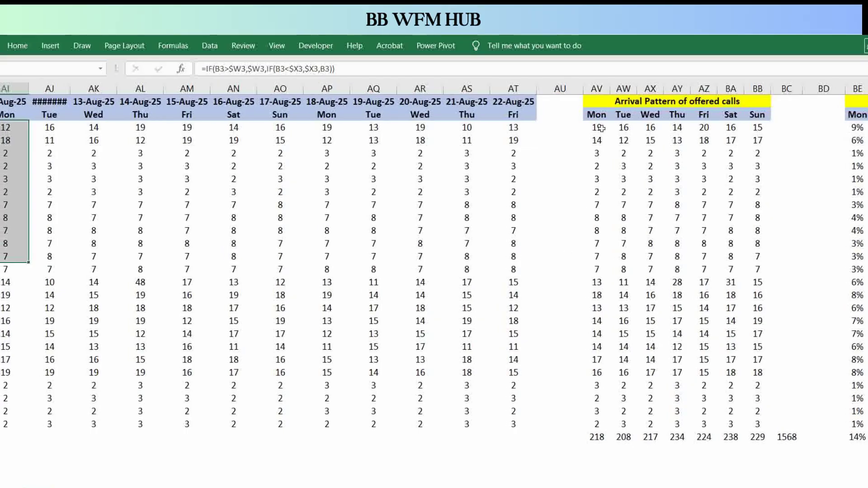
left_click(595, 128)
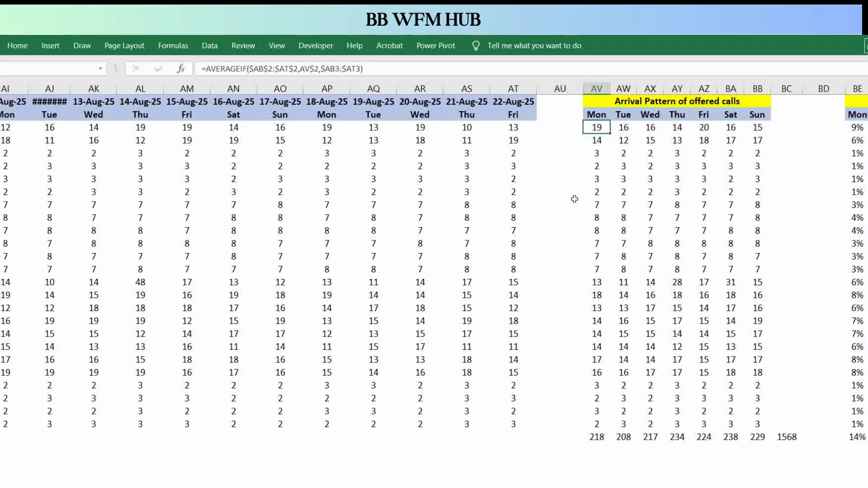
key("F2")
scroll(505, 188, "left", 4)
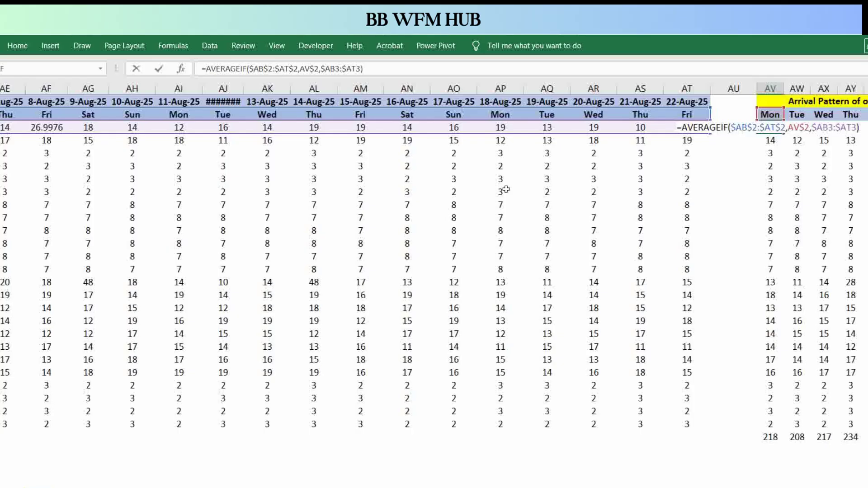
scroll(505, 189, "left", 4)
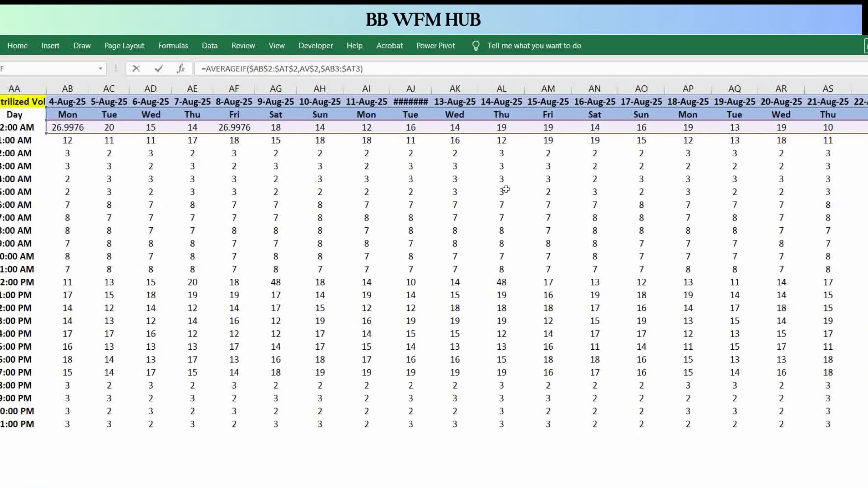
scroll(387, 223, "right", 6)
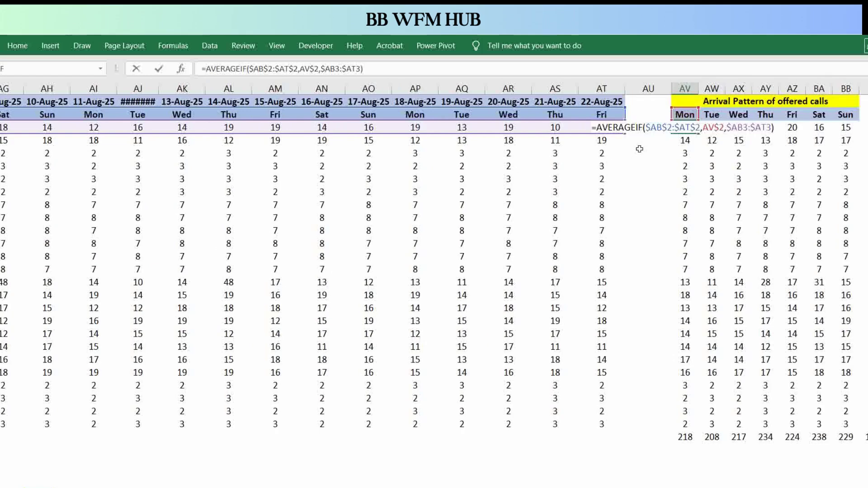
scroll(559, 179, "left", 2)
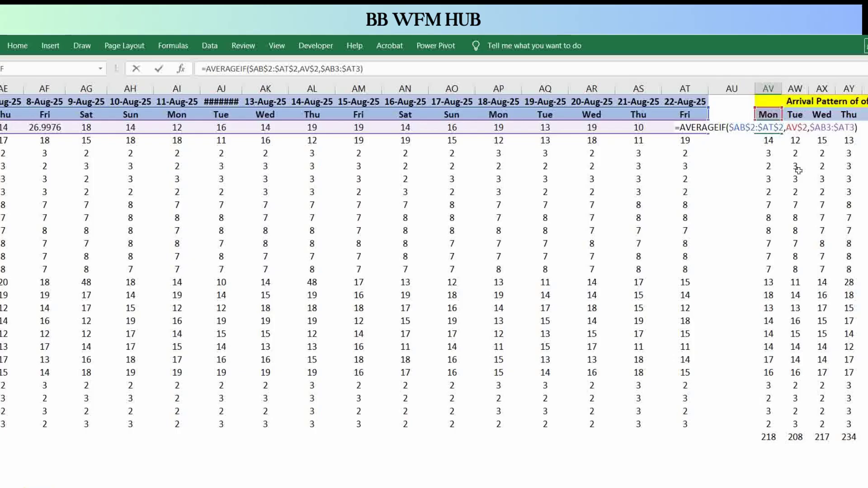
scroll(523, 175, "left", 1)
scroll(523, 175, "left", 2)
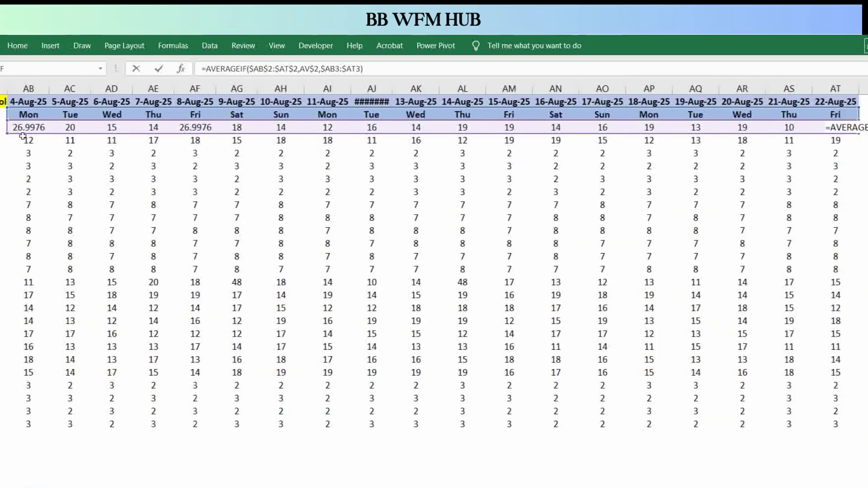
scroll(370, 166, "right", 6)
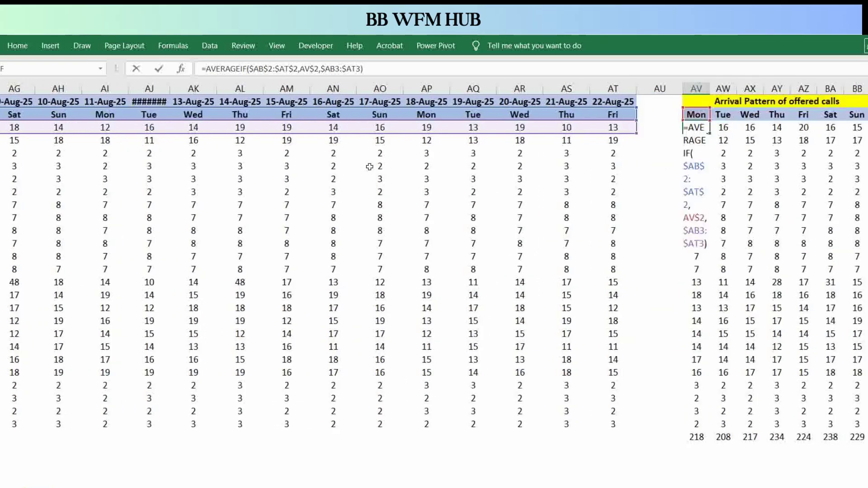
key("ctrl+Return")
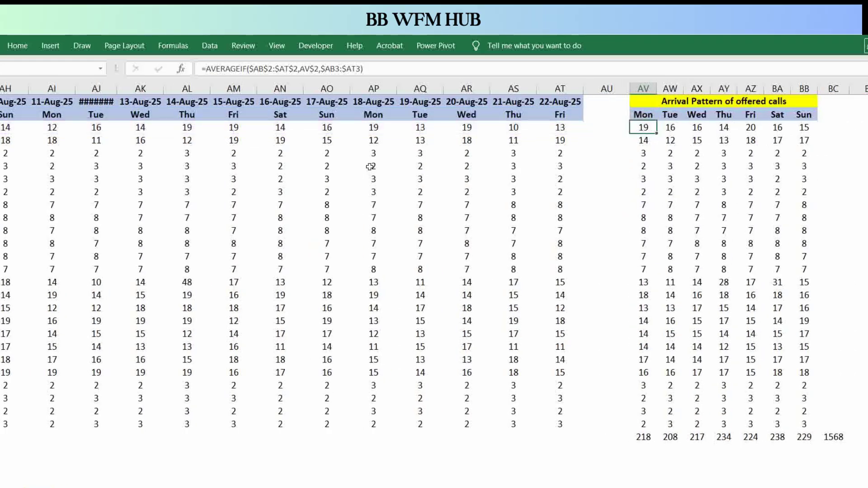
Step: Check the 12:00 AM average formulas for Tuesday through Sunday in the arrival pattern table
key("Right")
key("Right")
key("Right")
key("Right")
key("Right")
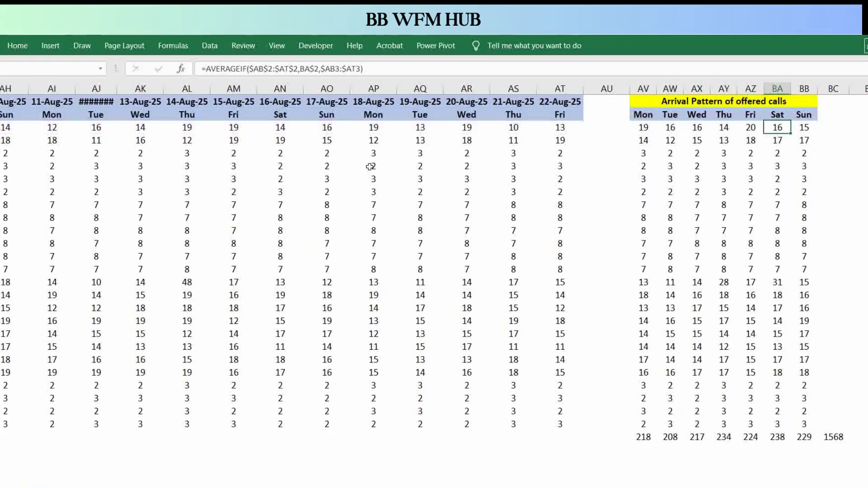
key("Right")
scroll(370, 166, "right", 2)
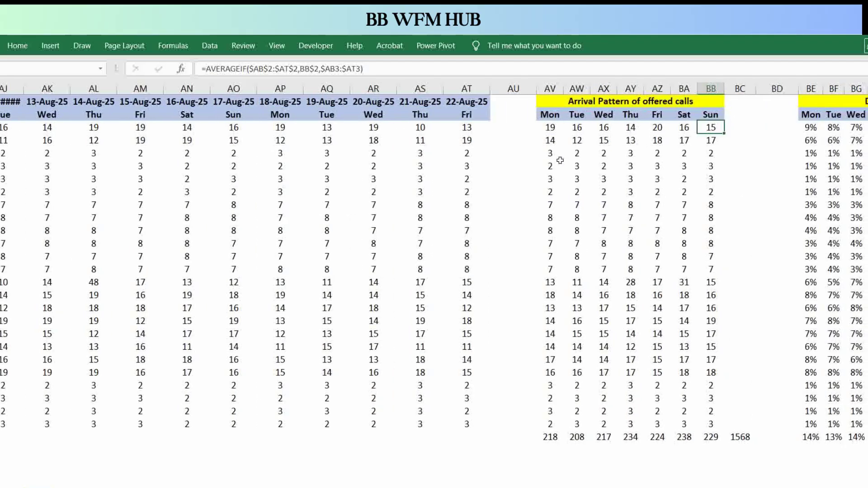
Step: Examine the SUM formulas for the daily totals below the arrival pattern table, from Monday through Sunday
left_click(565, 135)
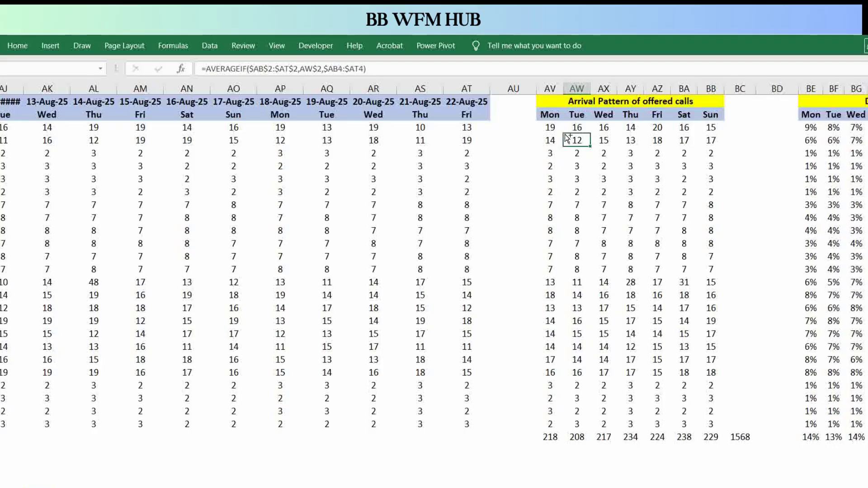
key("ctrl+Down")
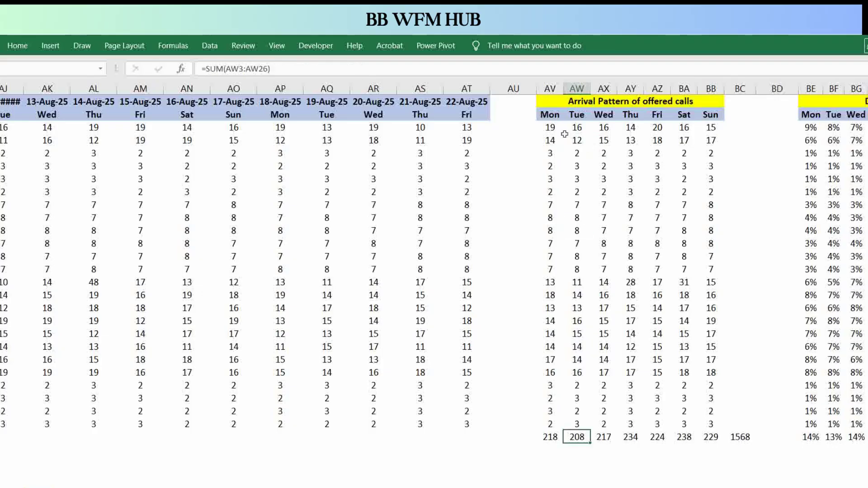
key("Left")
key("F2")
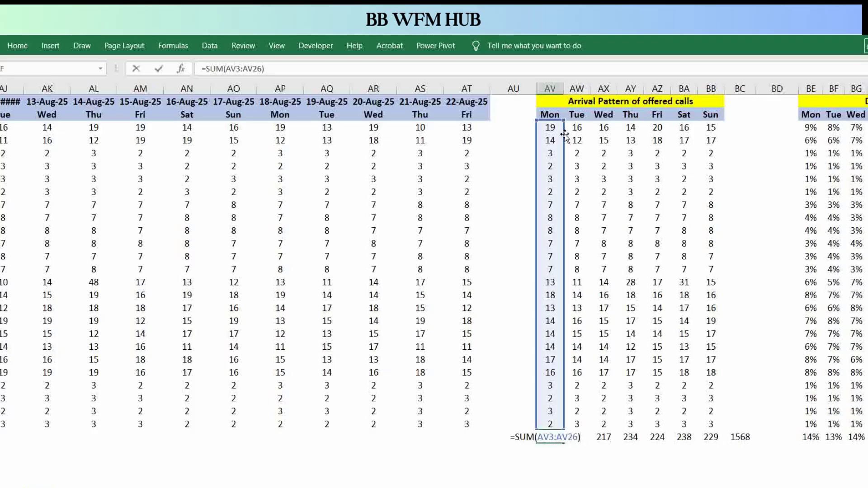
key("Escape")
key("Right")
key("Right")
key("Right")
key("Right")
key("Right")
key("Right")
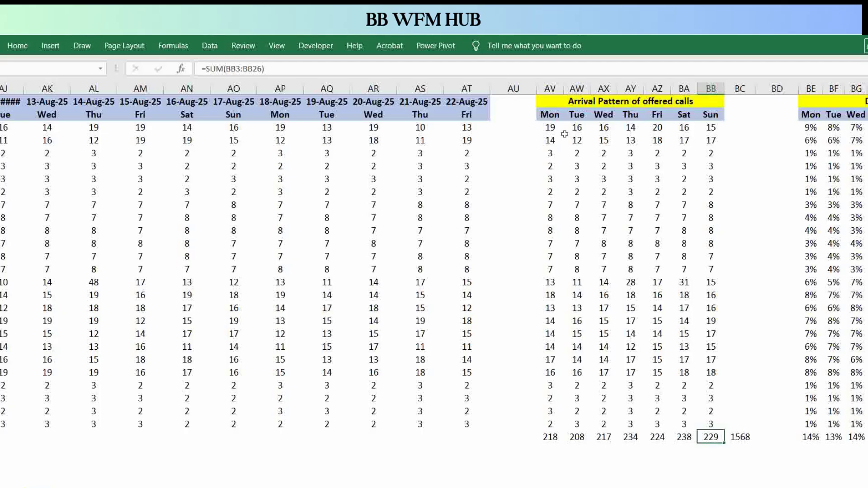
Step: Inspect the weekly total's SUM formula in BC27 and compare it with Monday's total beside the DOW table
key("Right")
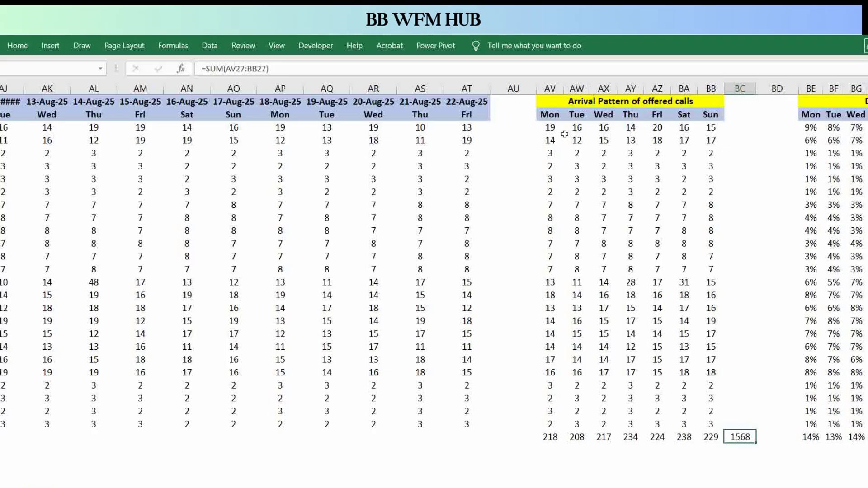
key("F2")
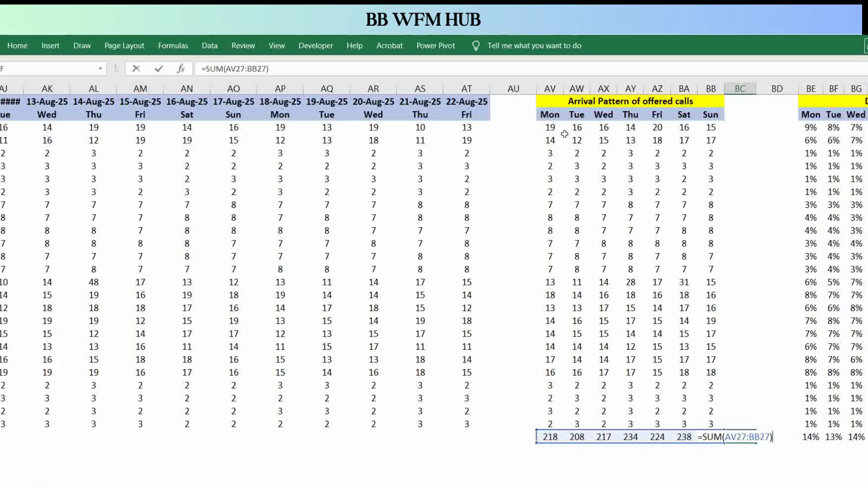
key("ctrl+Return")
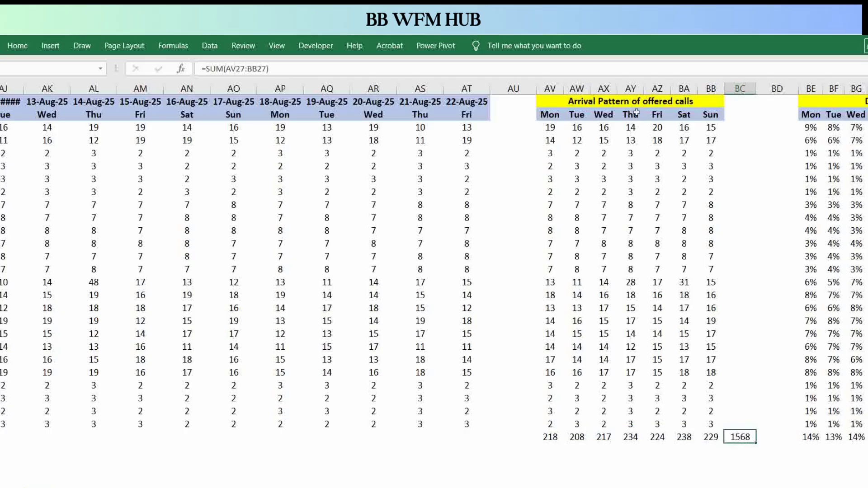
scroll(587, 182, "right", 3)
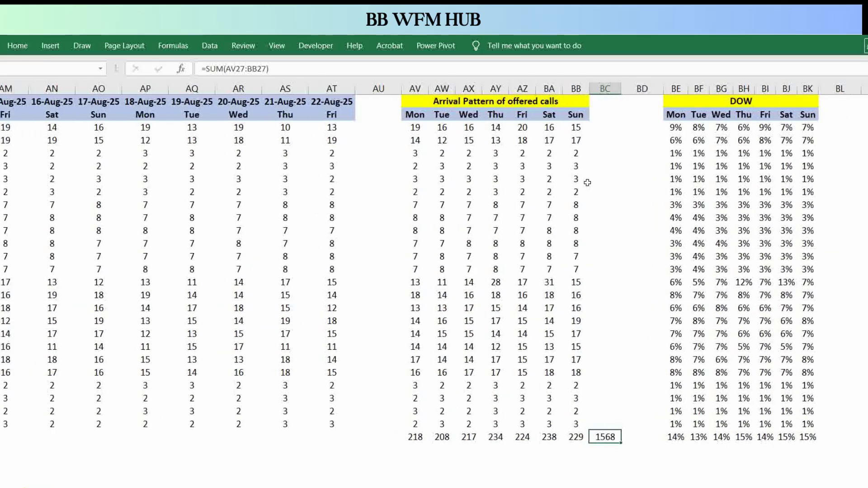
left_click(419, 440)
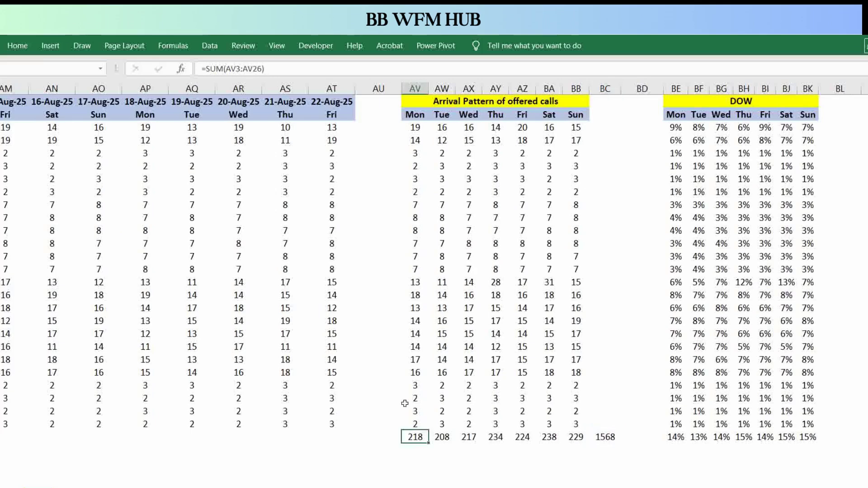
left_click(605, 437)
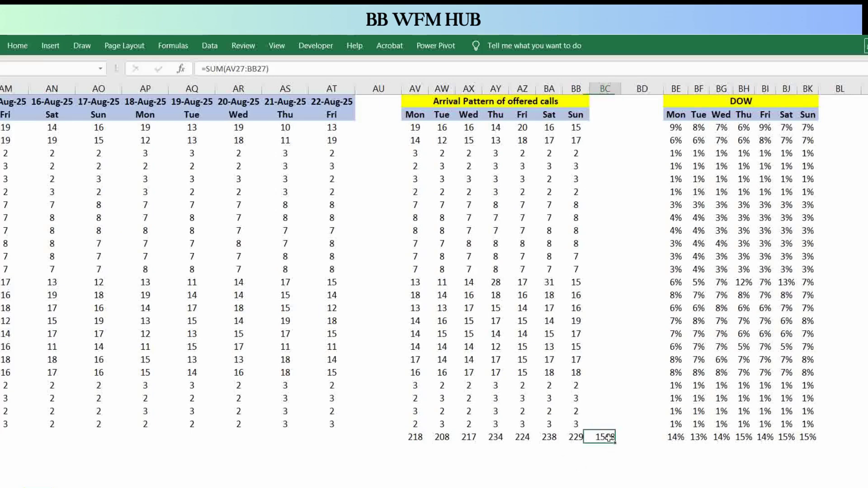
left_click(572, 180)
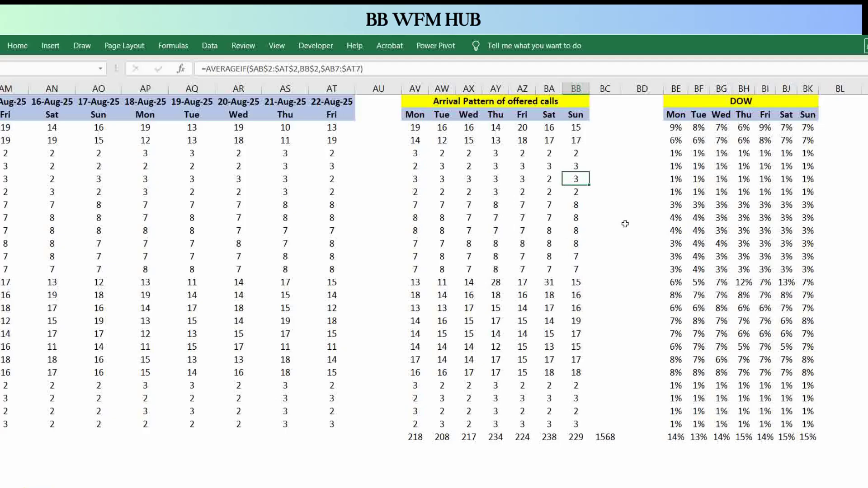
Step: Examine the formula for Monday's 12:00 AM percentage in the DOW table and trace its references to the arrival pattern value and daily total
left_click(677, 129)
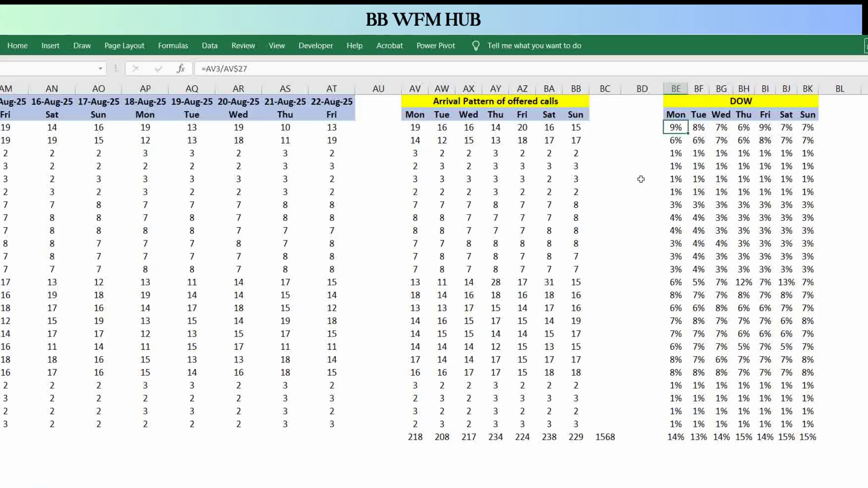
key("F2")
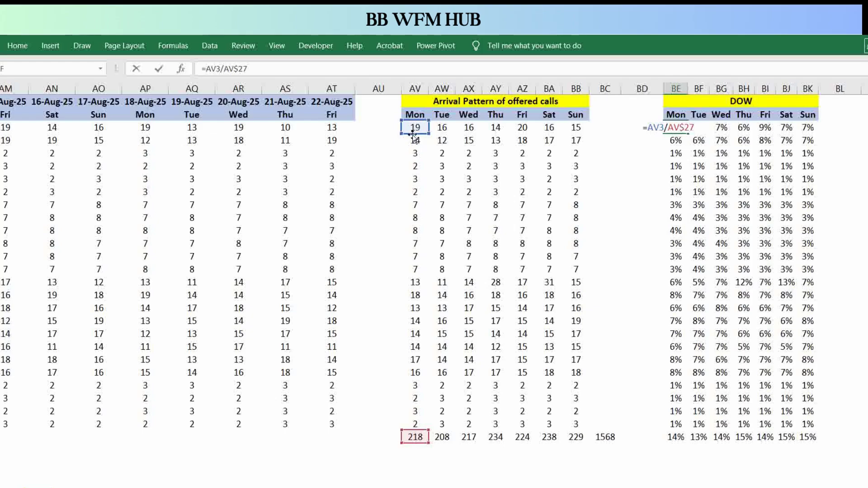
scroll(414, 224, "left", 3)
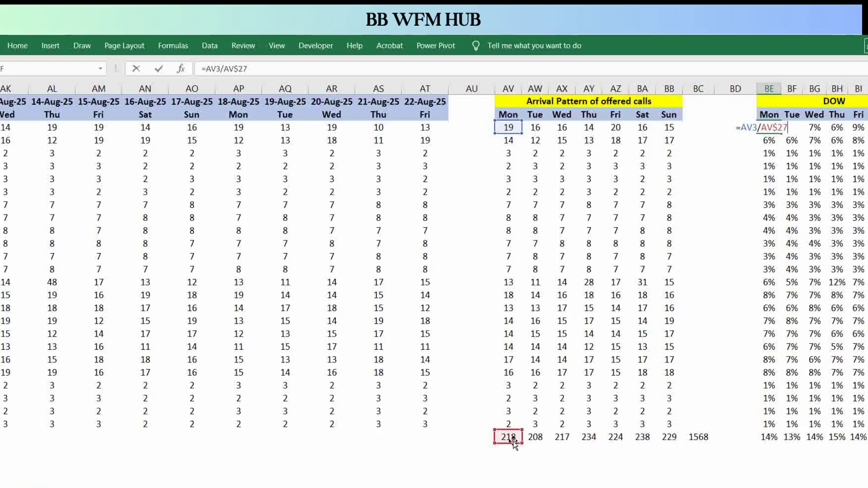
scroll(552, 351, "right", 4)
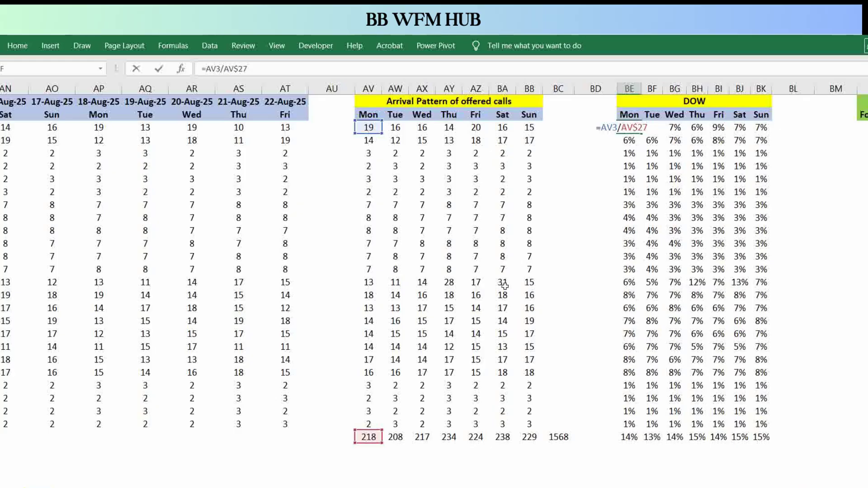
key("ctrl+Return")
Step: Check the 12:00 AM percentage formulas for Tuesday through Sunday in the DOW table, tracing the cells referenced by Sunday's formula
key("Right")
key("Right")
key("Right")
key("Right")
key("Right")
key("Right")
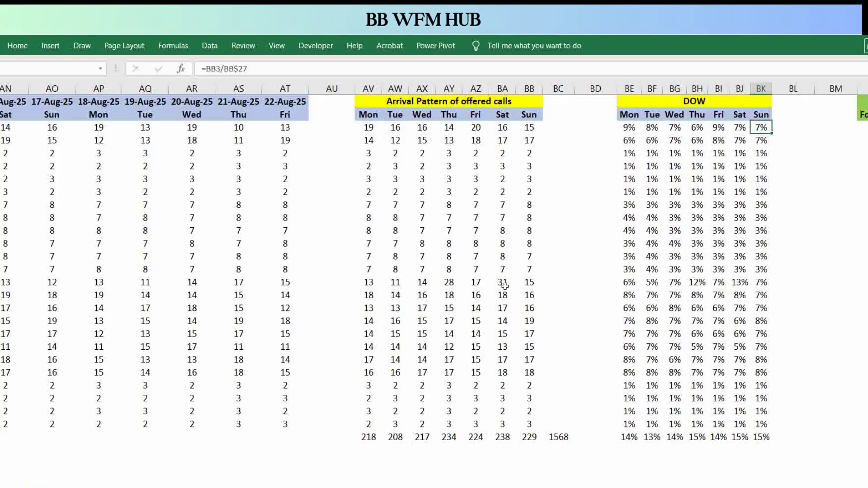
key("F2")
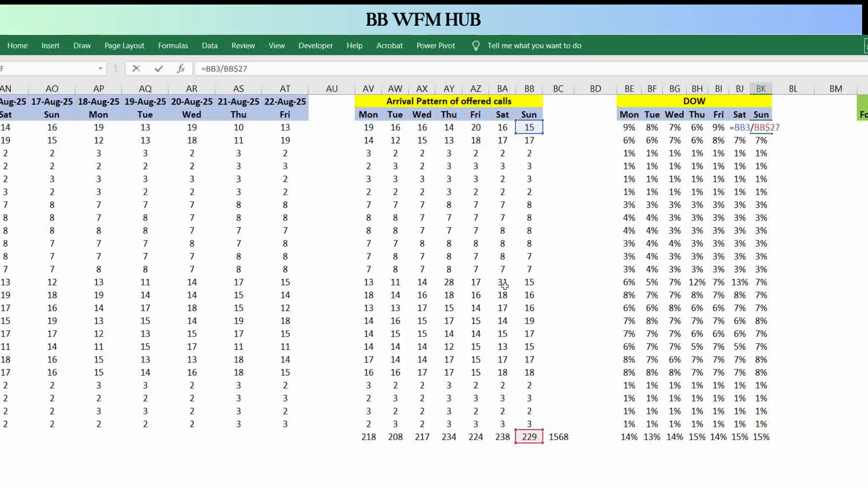
key("ctrl+Return")
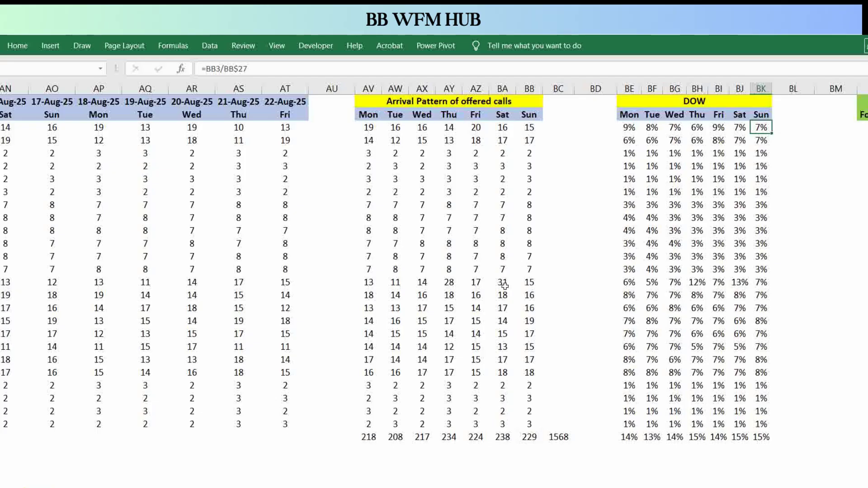
Step: Inspect Sunday's share-of-week formula in BK27 below the DOW table and trace its references to the daily and weekly totals
key("ctrl+Down")
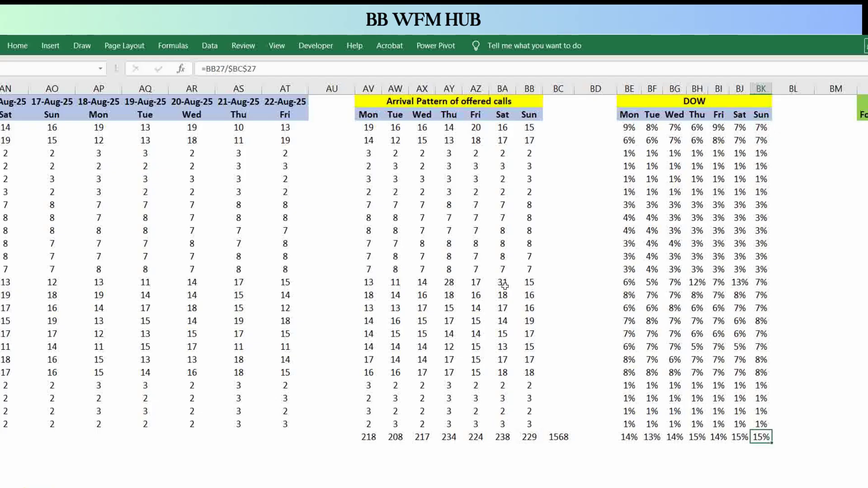
key("F2")
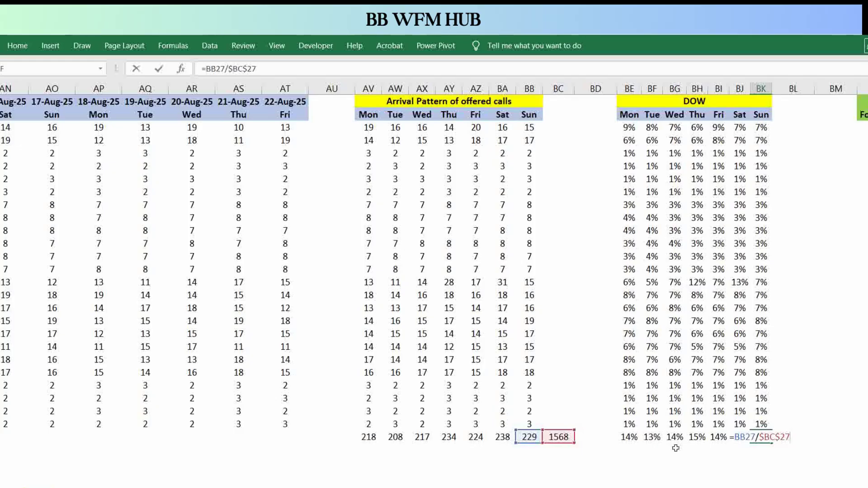
key("ctrl+Return")
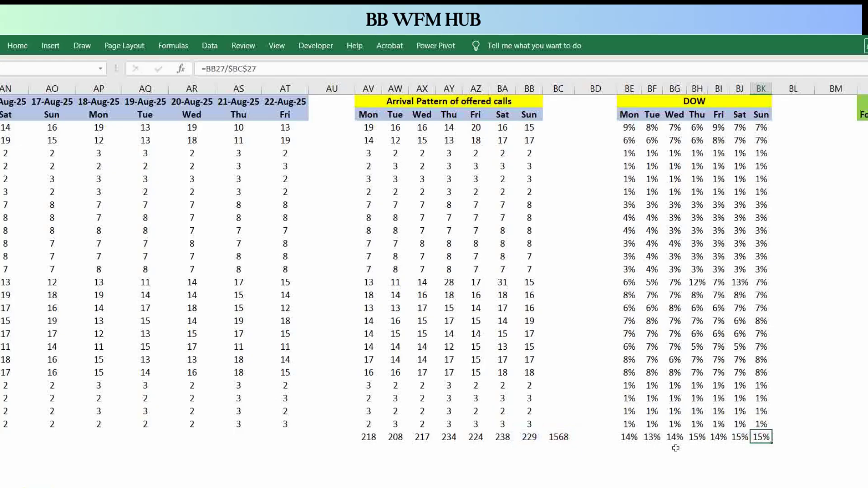
Step: Review the Forecasted Vol input in BN1 beside the New Vol Breakdown table and highlight a block of hourly DOW percentages
scroll(675, 448, "right", 3)
scroll(675, 448, "right", 8)
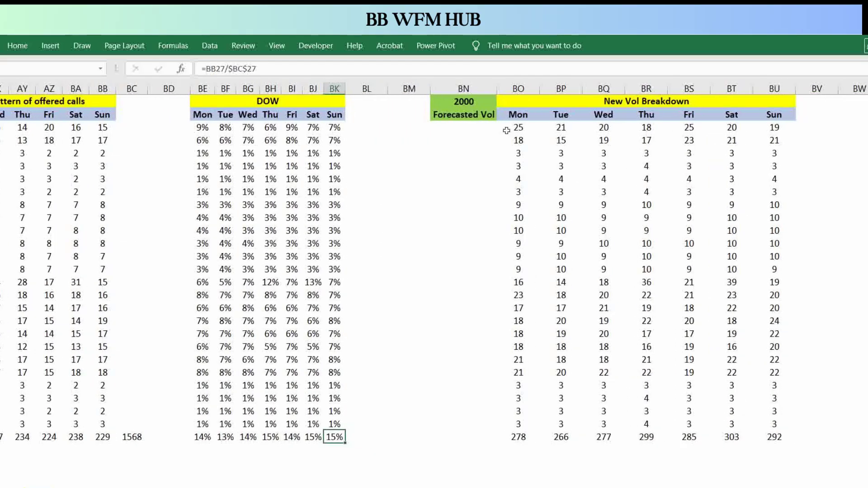
left_click(466, 100)
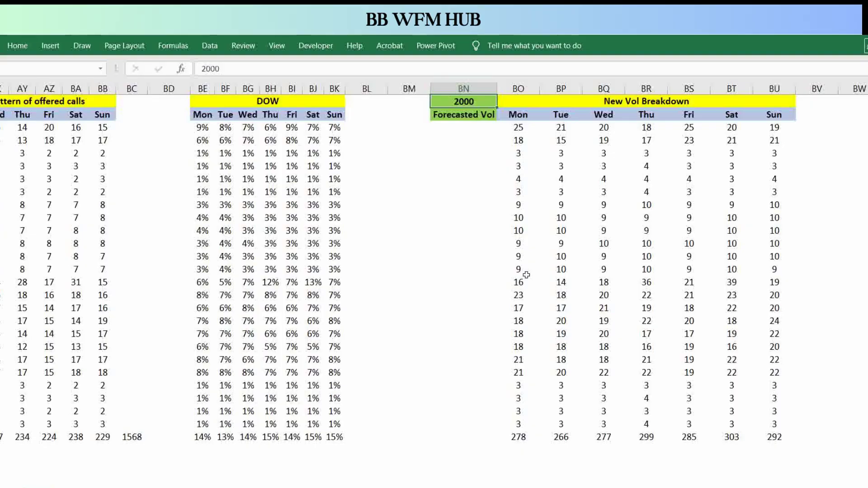
left_click_drag(231, 206, 313, 304)
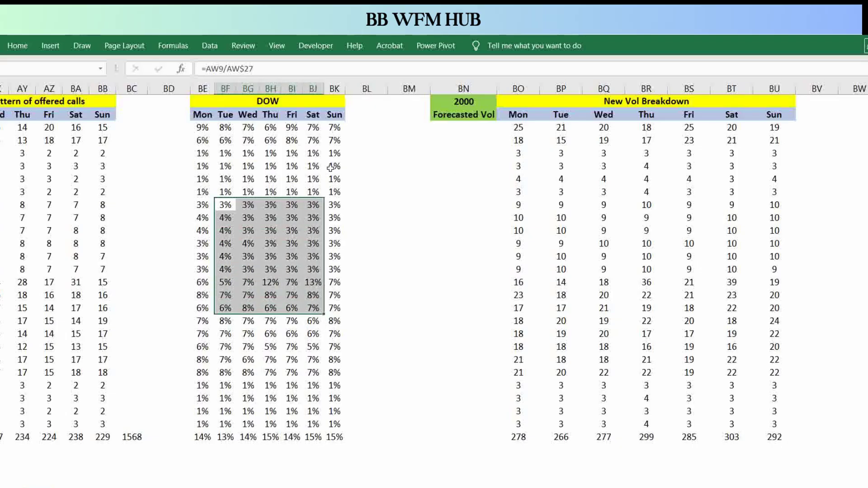
Step: Examine the formula for Monday's 12:00 AM volume in the New Vol Breakdown table and trace its referenced cells
left_click(518, 131)
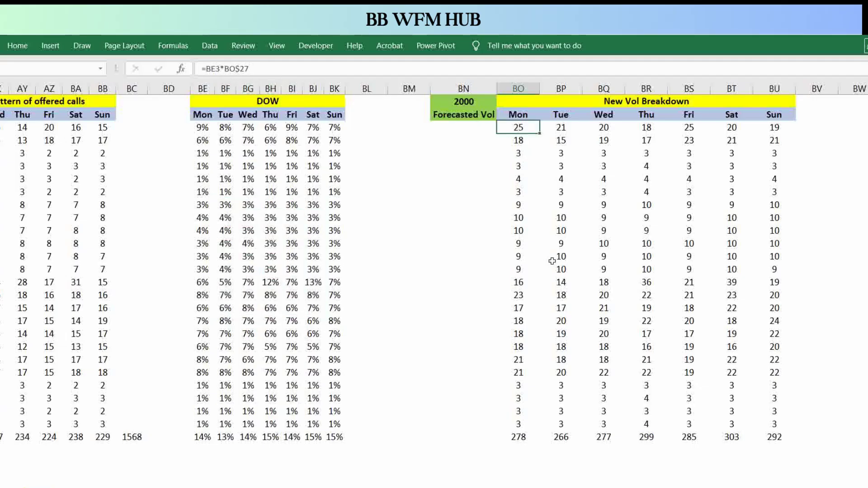
key("F2")
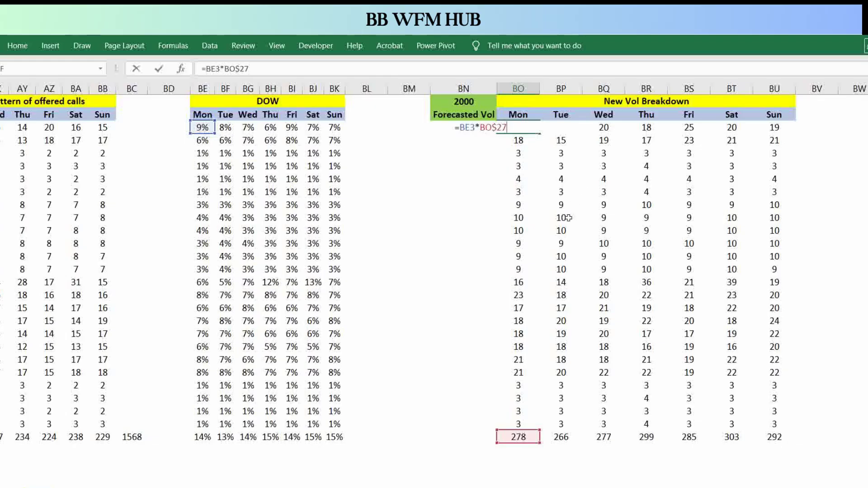
key("ctrl+Return")
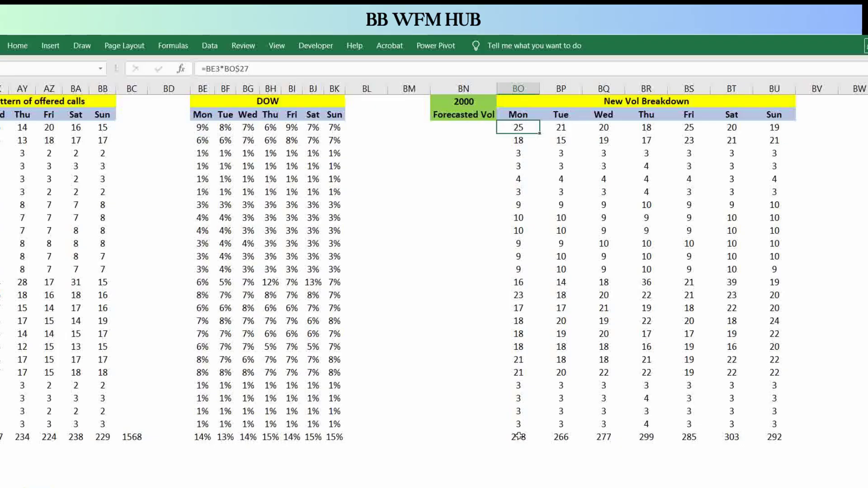
Step: Inspect Monday's daily volume formula in BO27 and trace its references to the DOW share and the forecasted volume
left_click(518, 436)
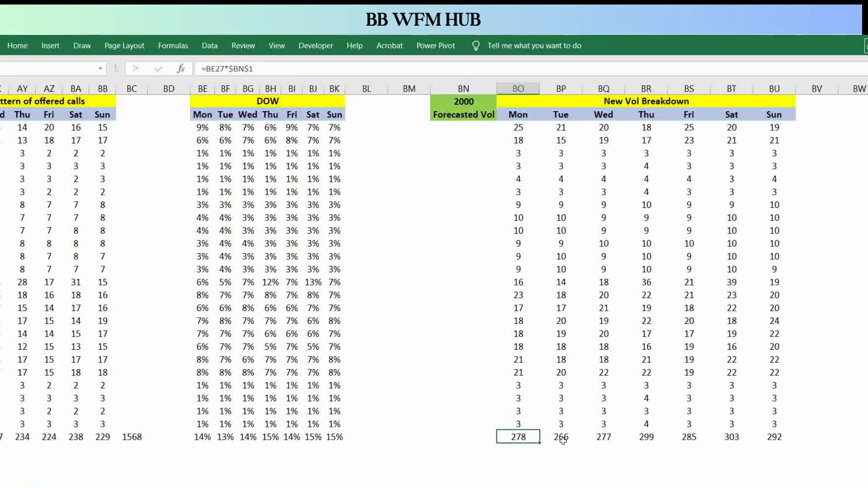
key("F2")
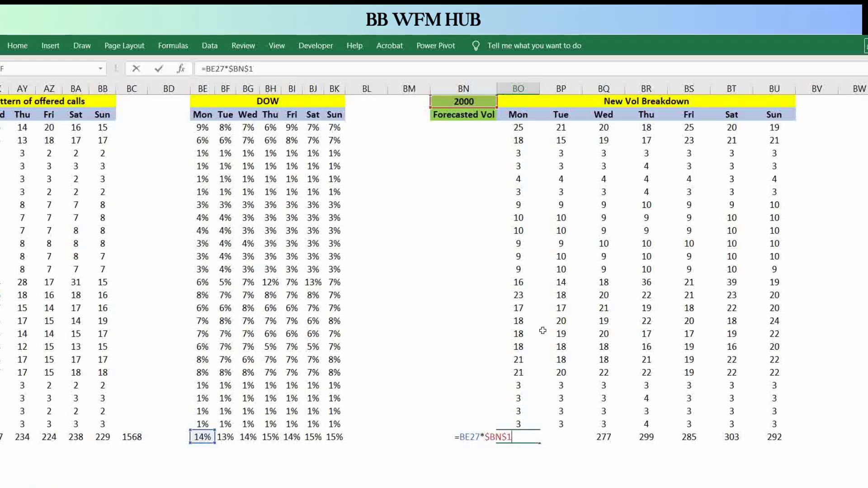
key("ctrl+Return")
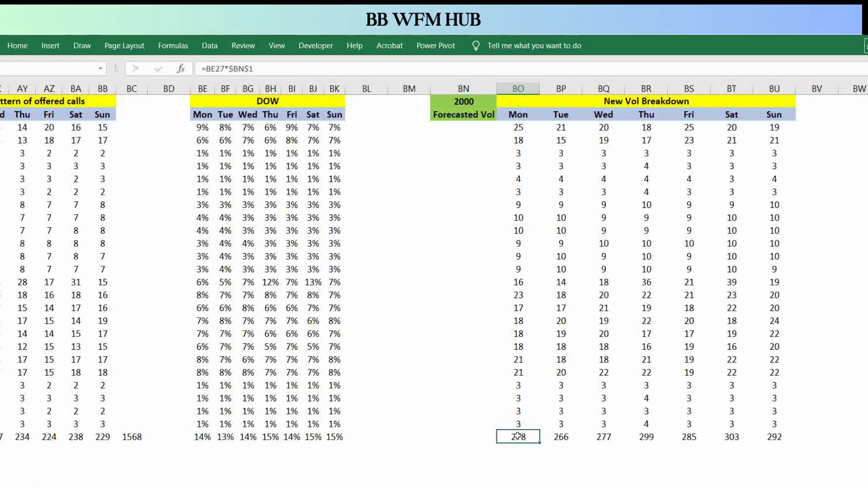
Step: Retrace the BO3 formula to Monday's hourly percentage and daily volume, and return to the daily volume in BO27
key("ctrl+Up")
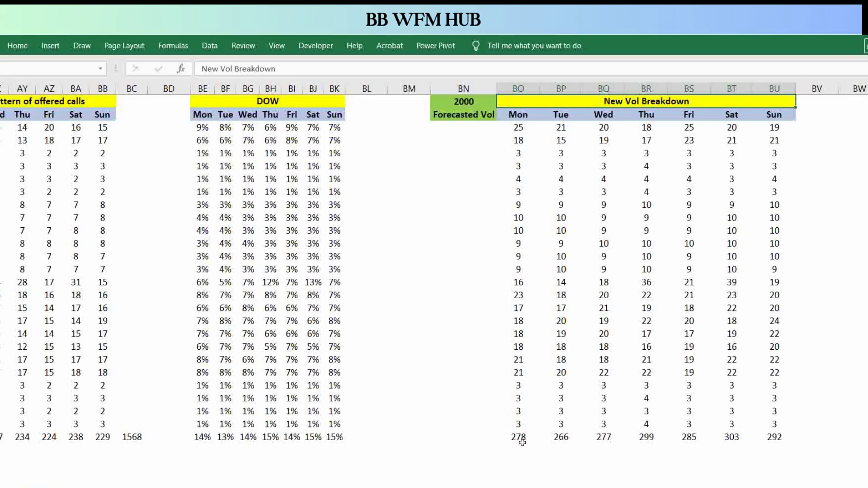
key("Down")
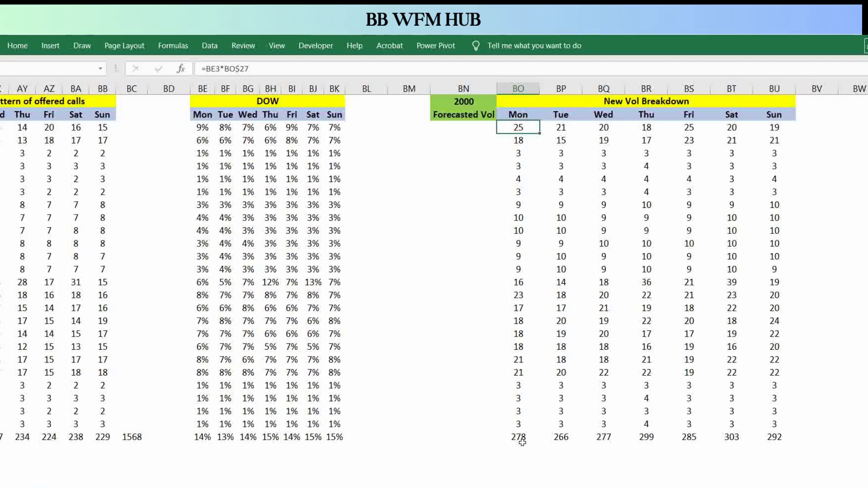
key("F2")
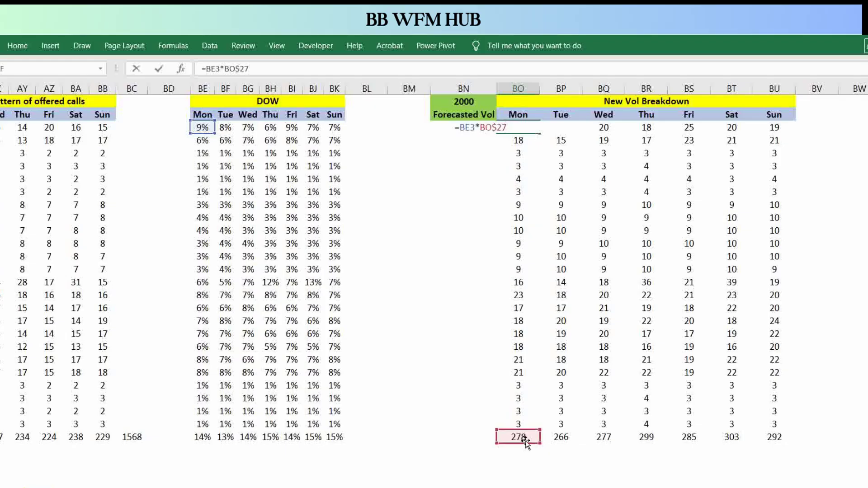
key("ctrl+Return")
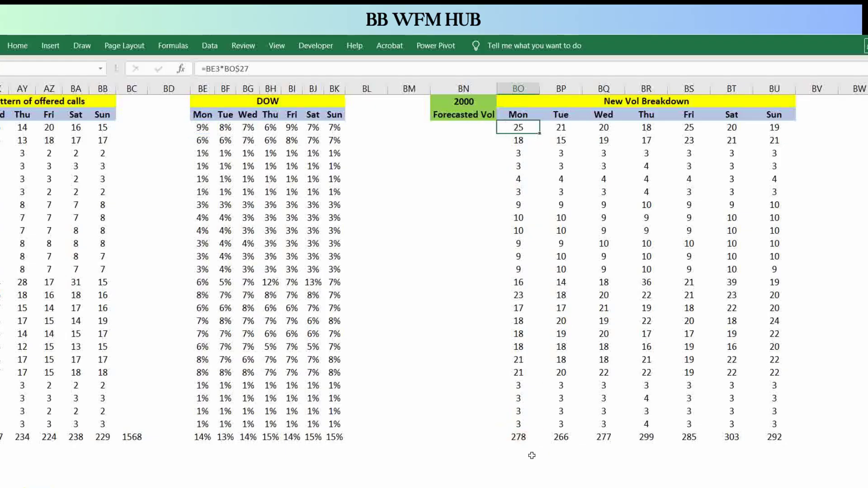
left_click(524, 437)
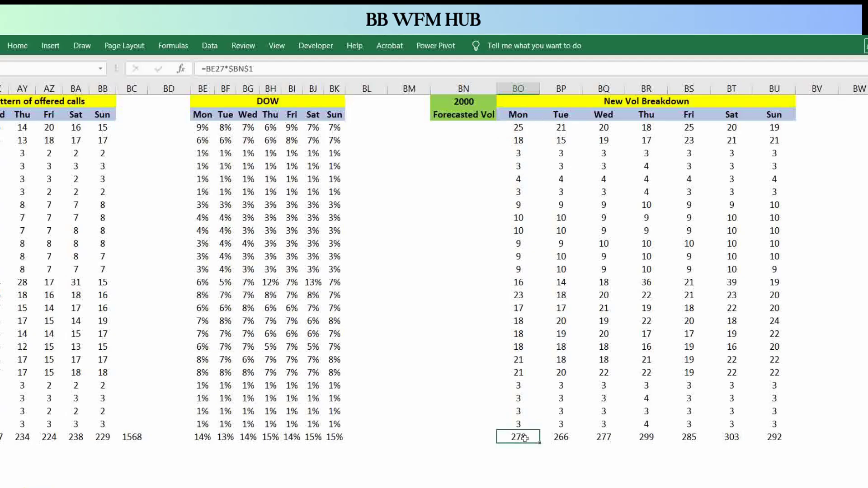
Step: Check Tuesday's 12:00 AM formula in the New Vol Breakdown, and highlight the Tuesday-to-Sunday hourly volumes and the Monday-to-Saturday daily volumes
left_click(562, 130)
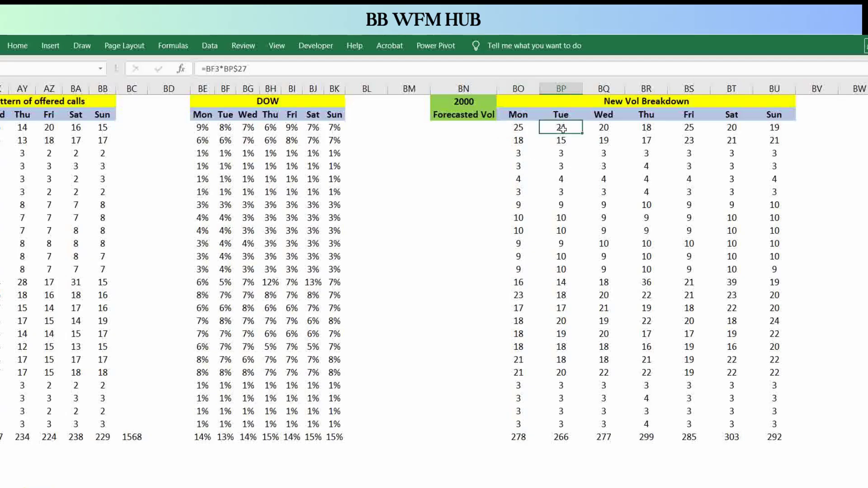
left_click_drag(561, 129, 755, 155)
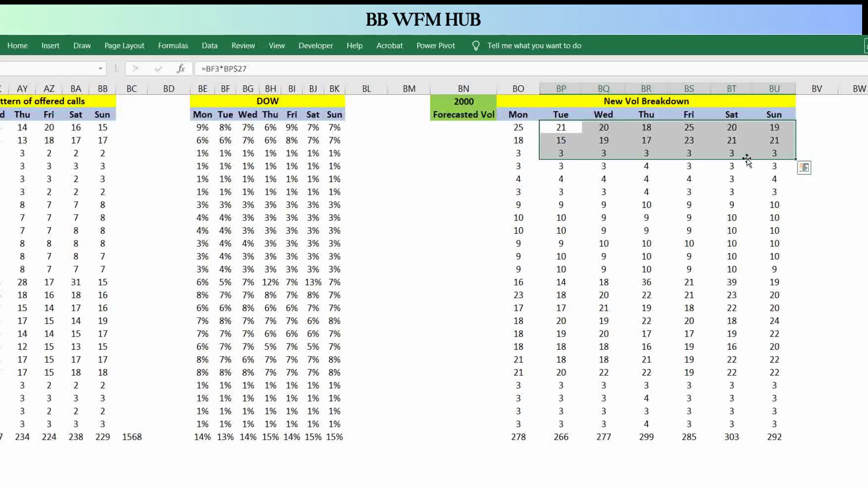
left_click(518, 437)
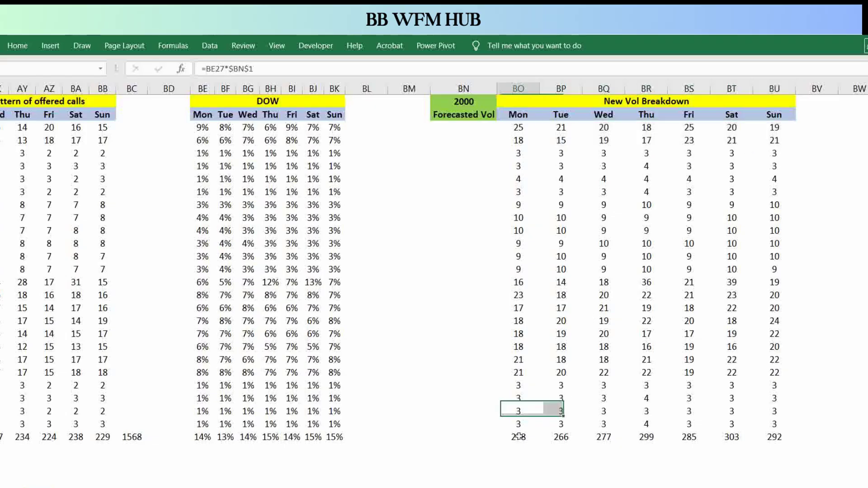
left_click_drag(518, 436, 725, 437)
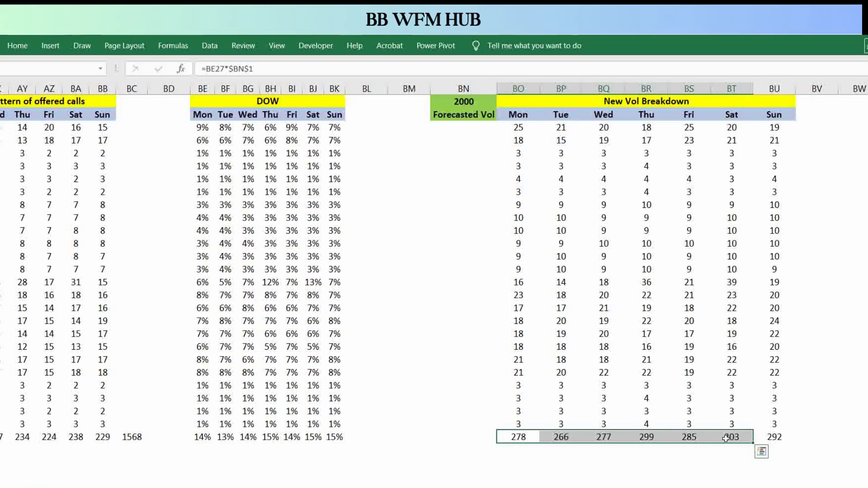
left_click(651, 303)
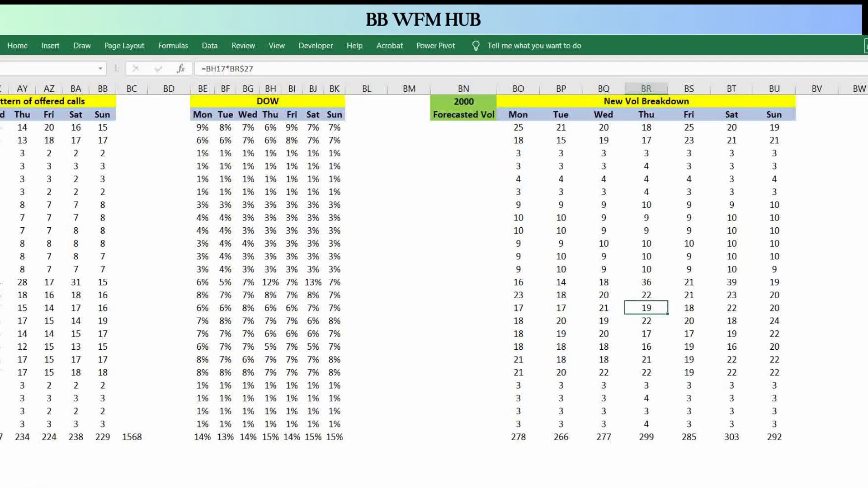
left_click(458, 487)
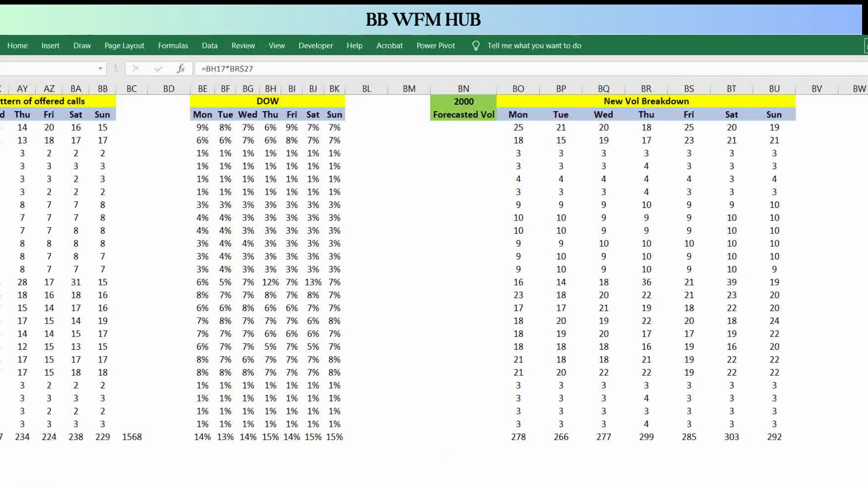